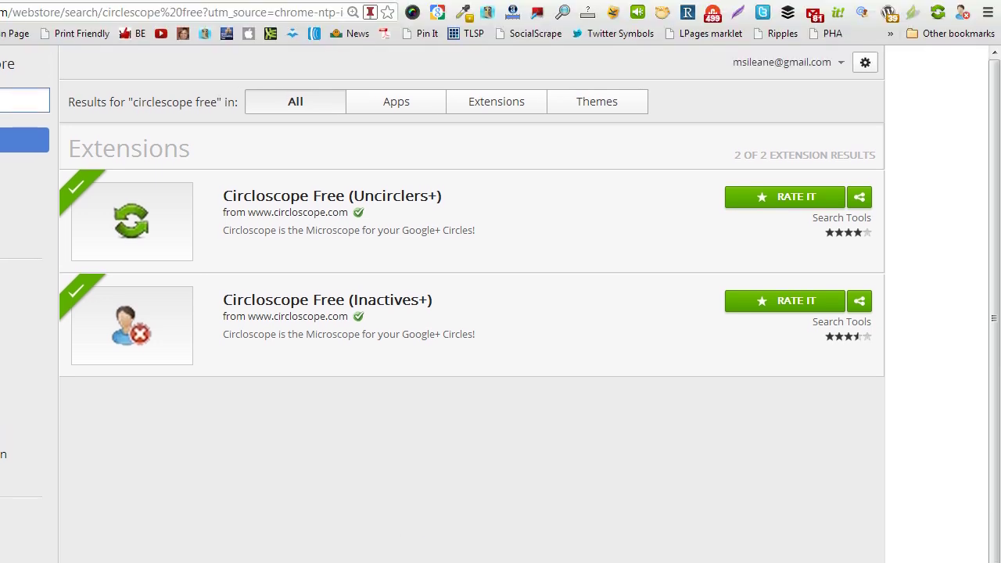
Step: Open the Circloscope Free (Inactives+) tool and limit the people list to the All circle
left_click(963, 17)
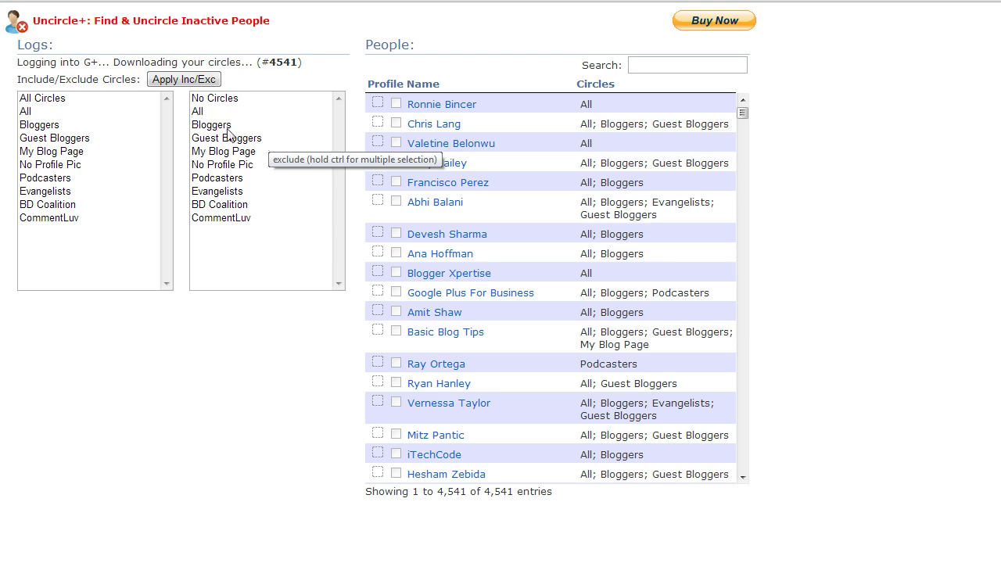
left_click(46, 111)
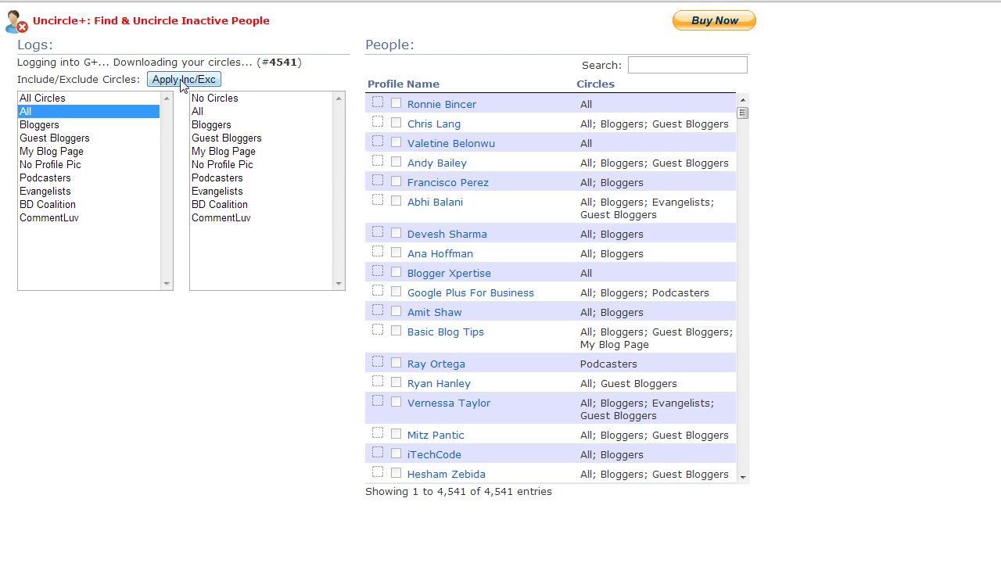
left_click(182, 81)
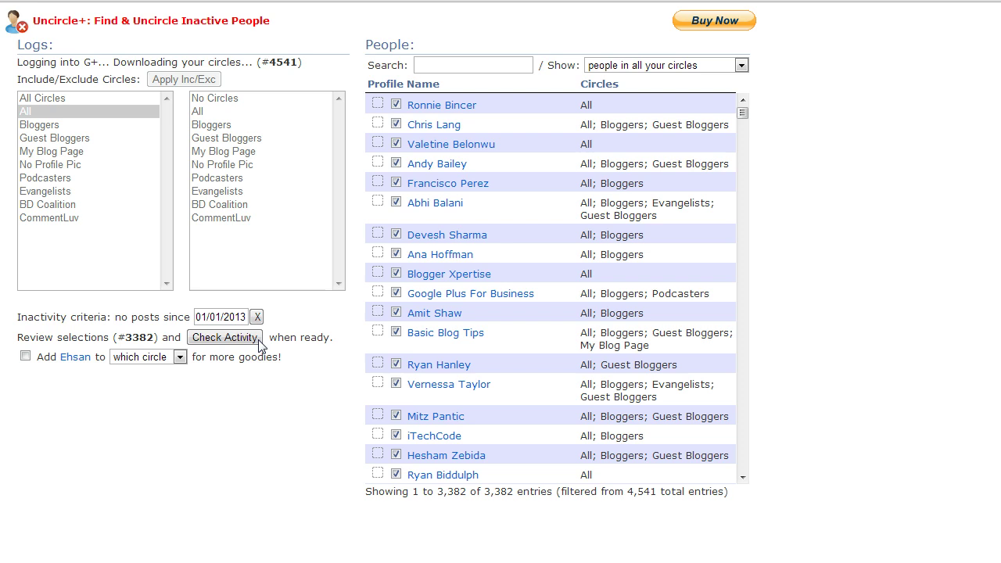
Step: Check the selected people for posts since 01/01/2013 and look through the list for inactive accounts
left_click(229, 339)
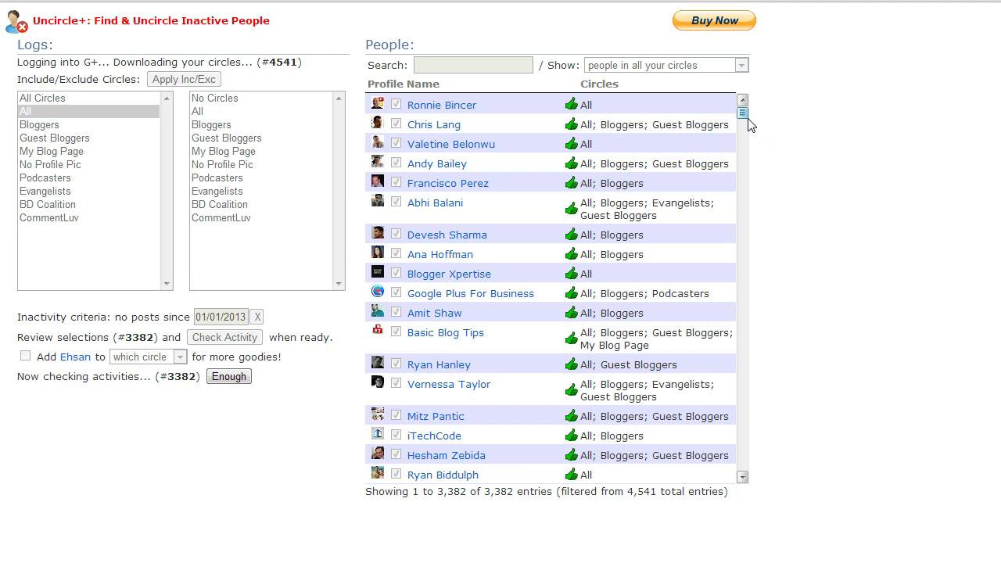
mouse_move(749, 126)
left_mouse_down()
mouse_move(751, 149)
mouse_move(756, 129)
left_mouse_up()
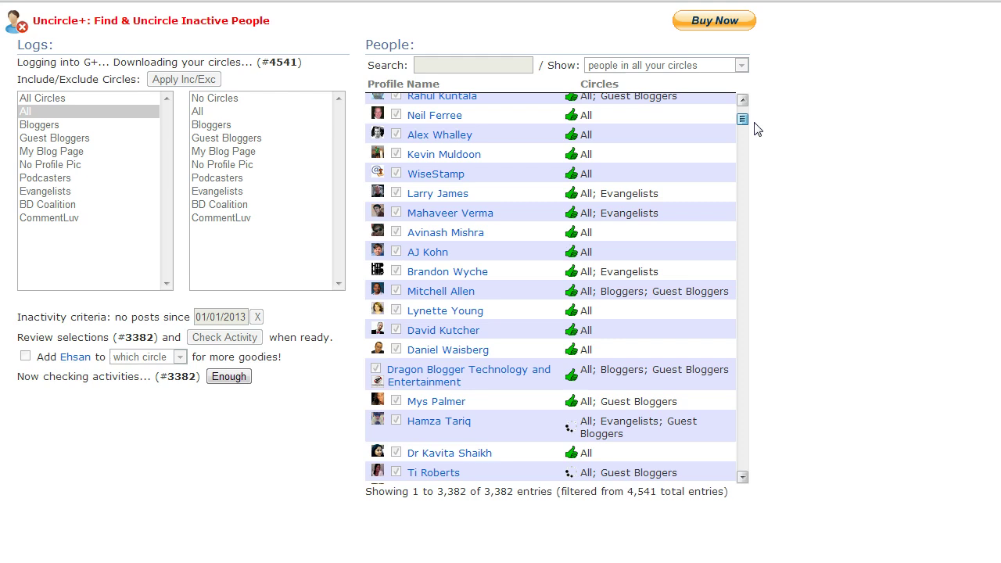
left_click_drag(755, 129, 756, 136)
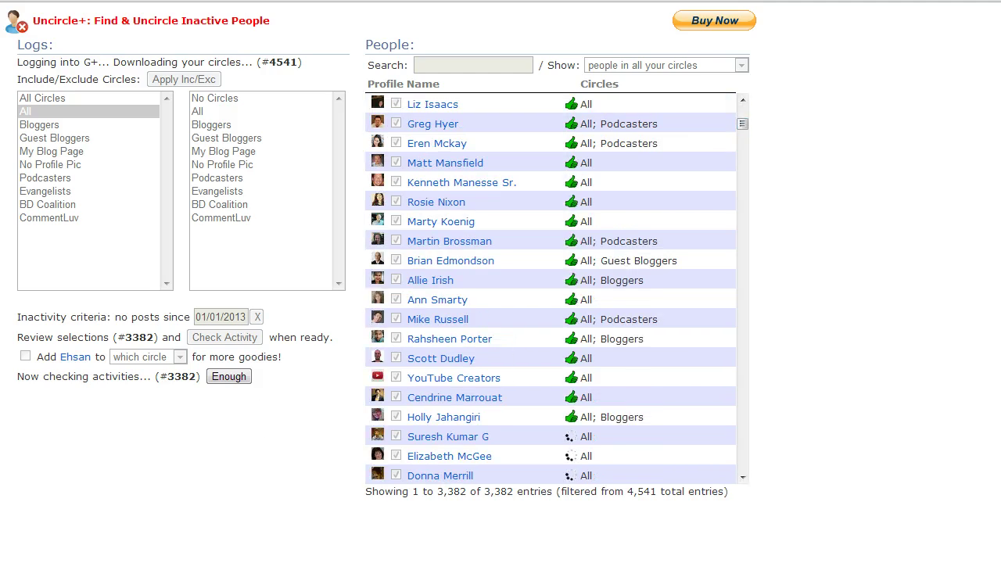
scroll(534, 221, "down", 5)
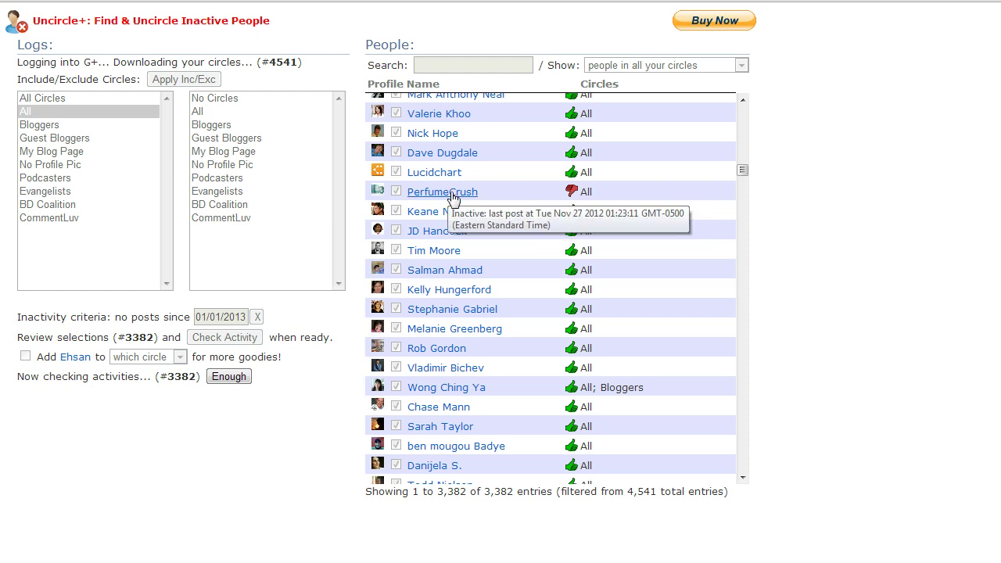
Step: Open the inactive PerfumeCrush account's Google+ profile in a separate tab and inspect its last post and circle membership
right_click(452, 197)
left_click(523, 213)
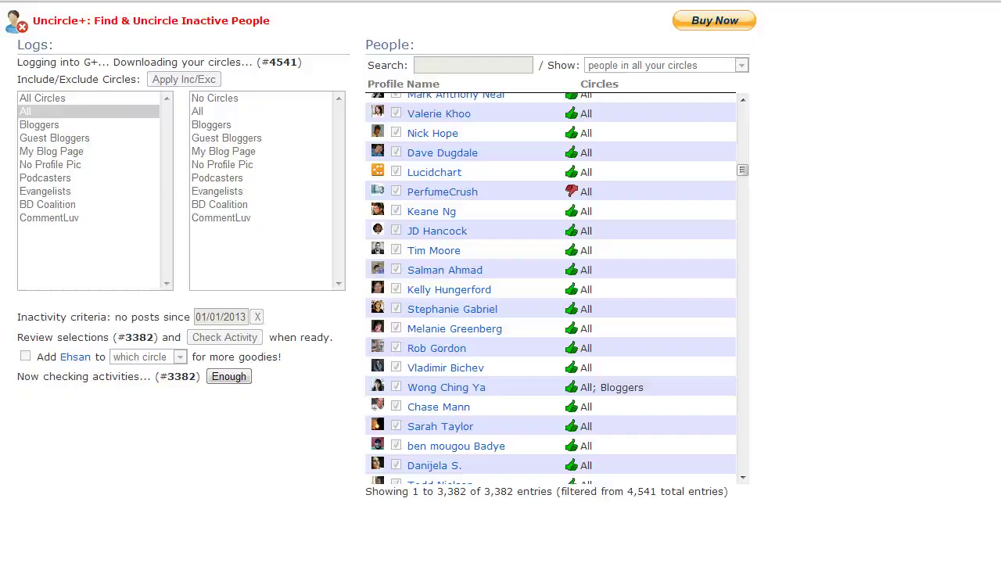
key("ctrl+Tab")
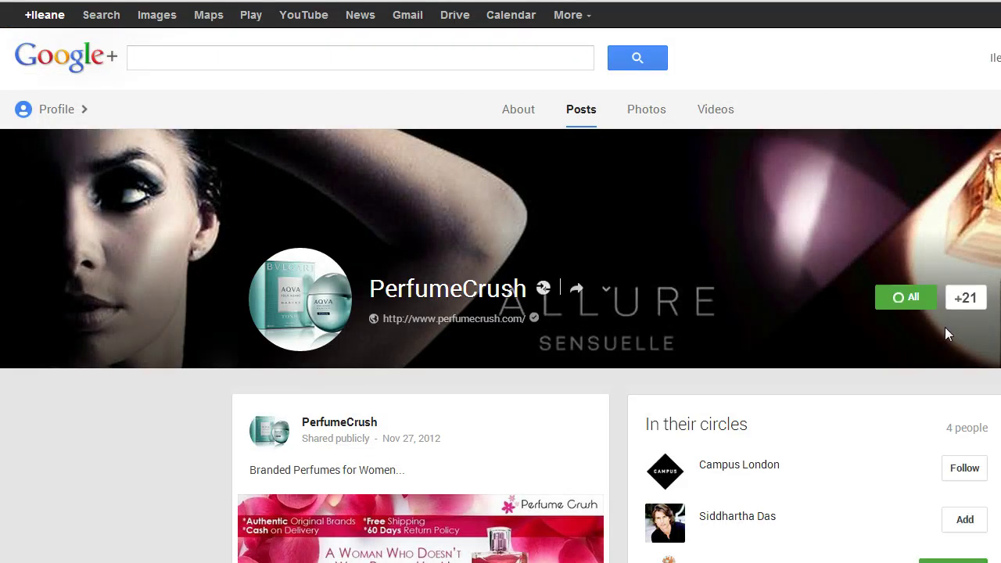
left_click(894, 299)
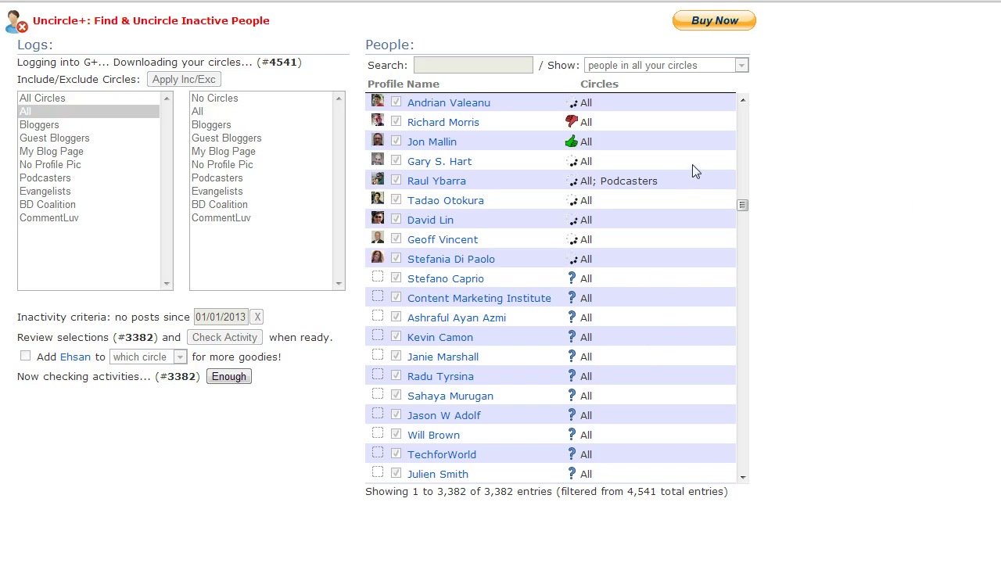
Step: Stop the activity check early and uncircle all the inactive people found
left_click(229, 377)
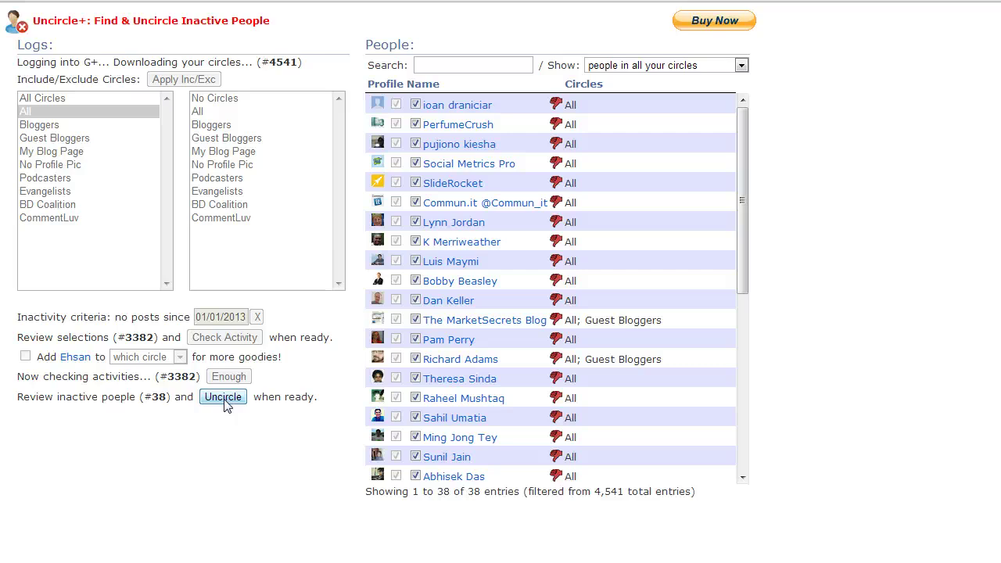
left_click(223, 397)
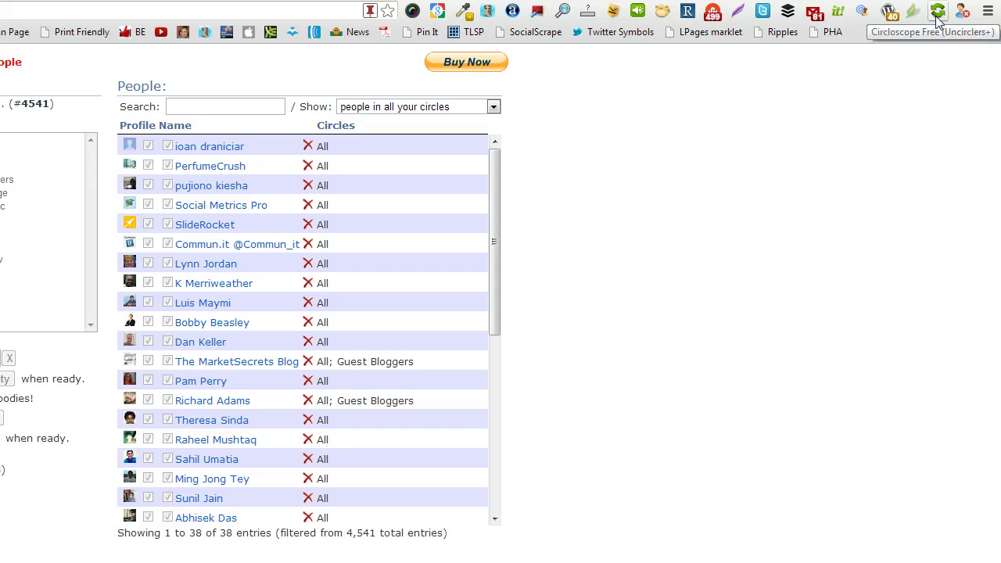
Step: Launch the free version of Circloscope Uncirclers+ to load the people who don't circle back
left_click(937, 12)
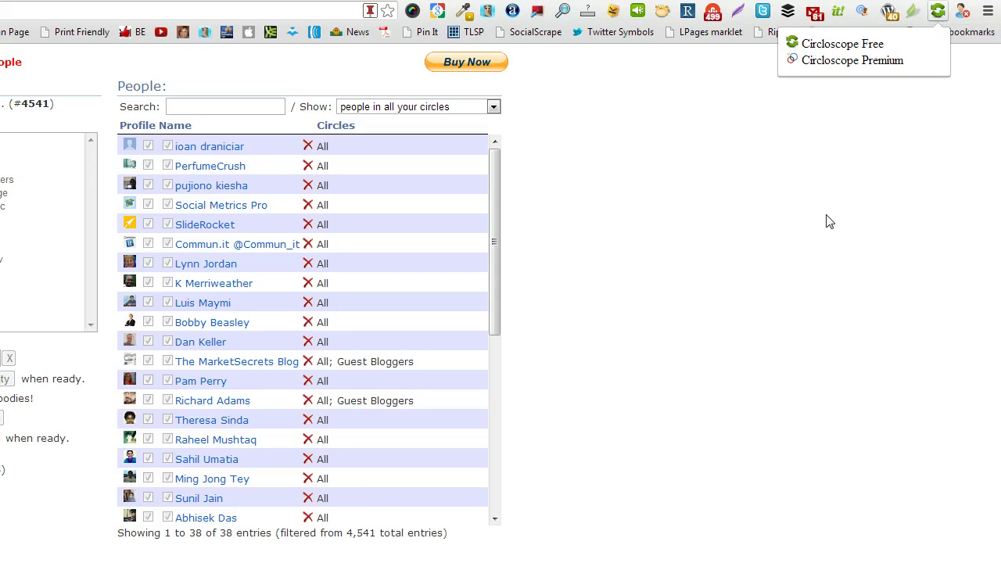
left_click(834, 44)
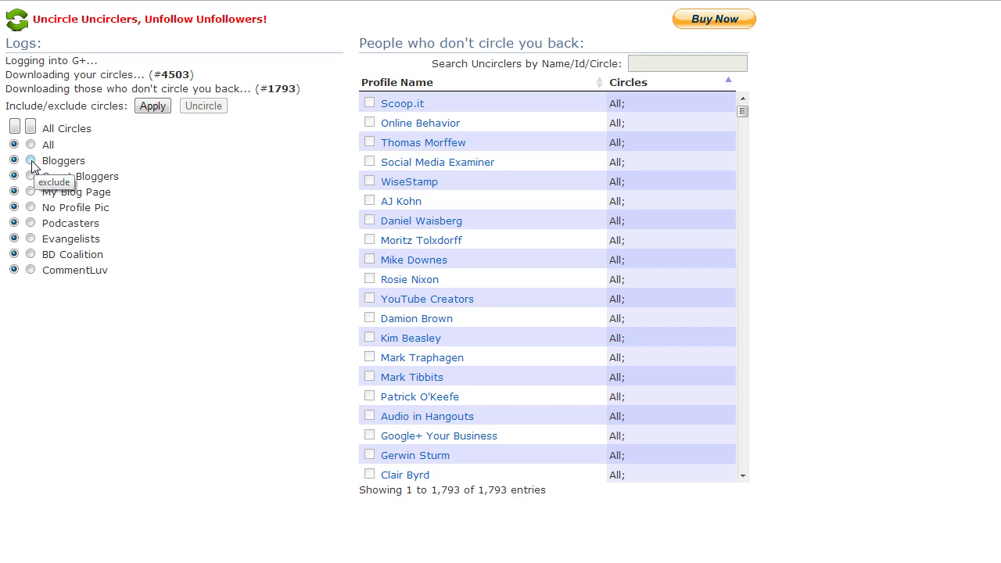
Step: Exclude the All and Bloggers circles from the uncirclers list and uncircle the remaining selected people
left_click(31, 160)
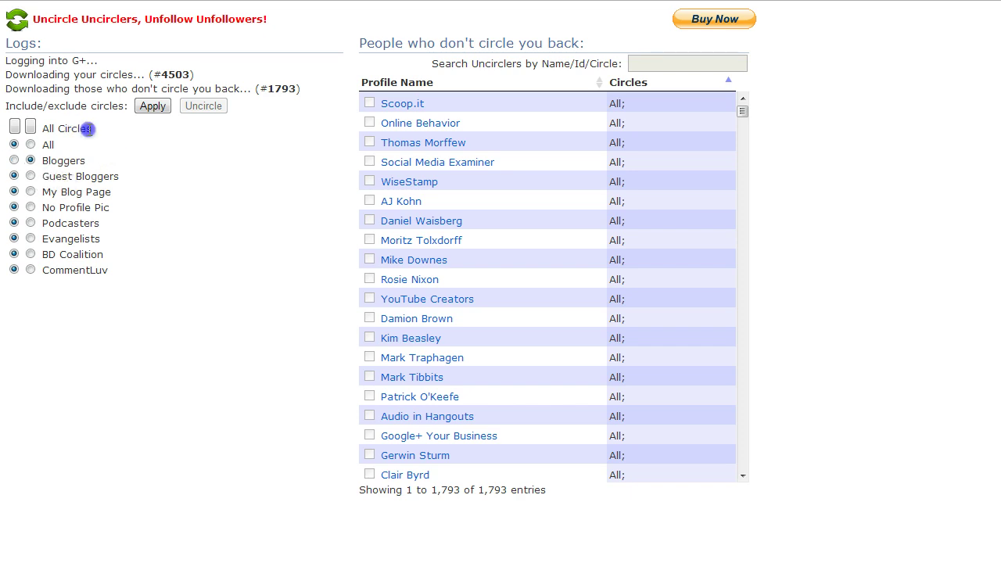
left_click(31, 144)
left_click(15, 160)
left_click(31, 160)
left_click(151, 107)
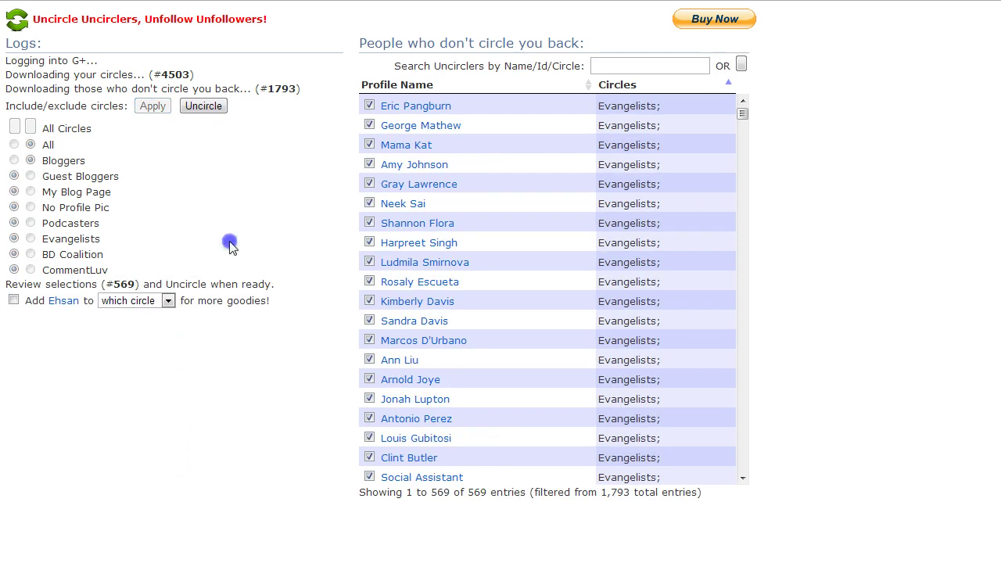
left_click(203, 106)
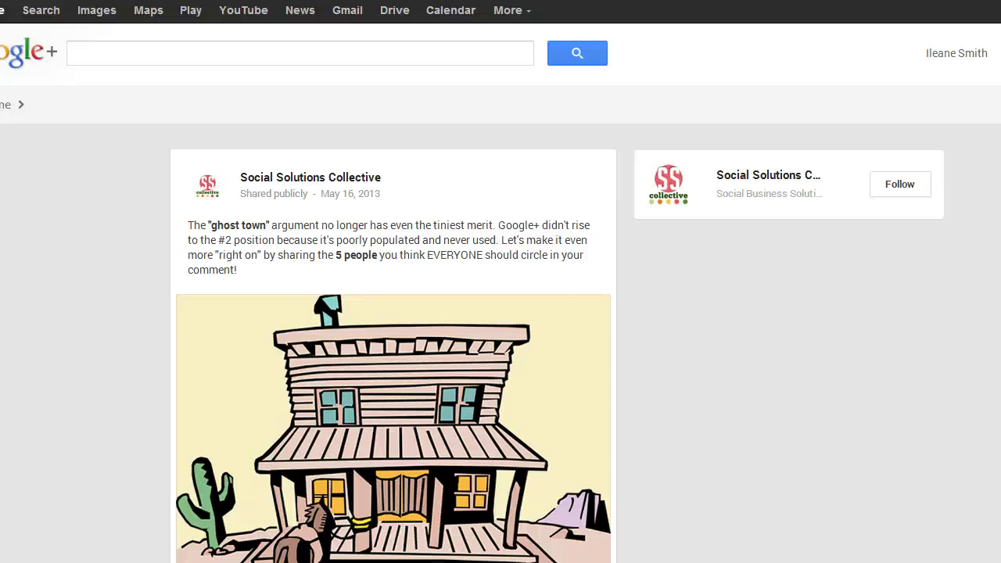
Step: Read through the comments on the Social Solutions Collective "ghost town" post for recommended people to circle and uncircling tips
scroll(500, 313, "down", 3)
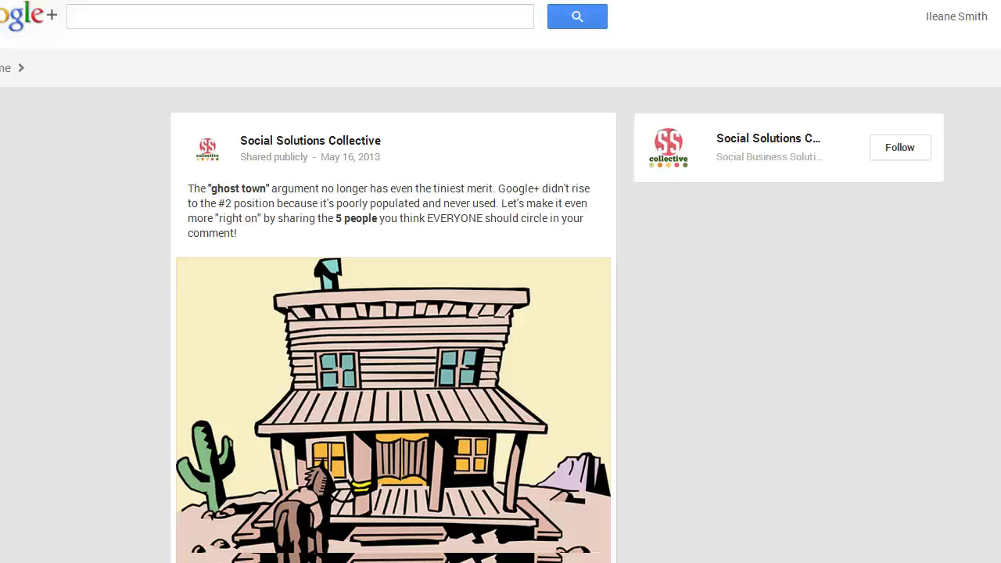
scroll(501, 313, "down", 1)
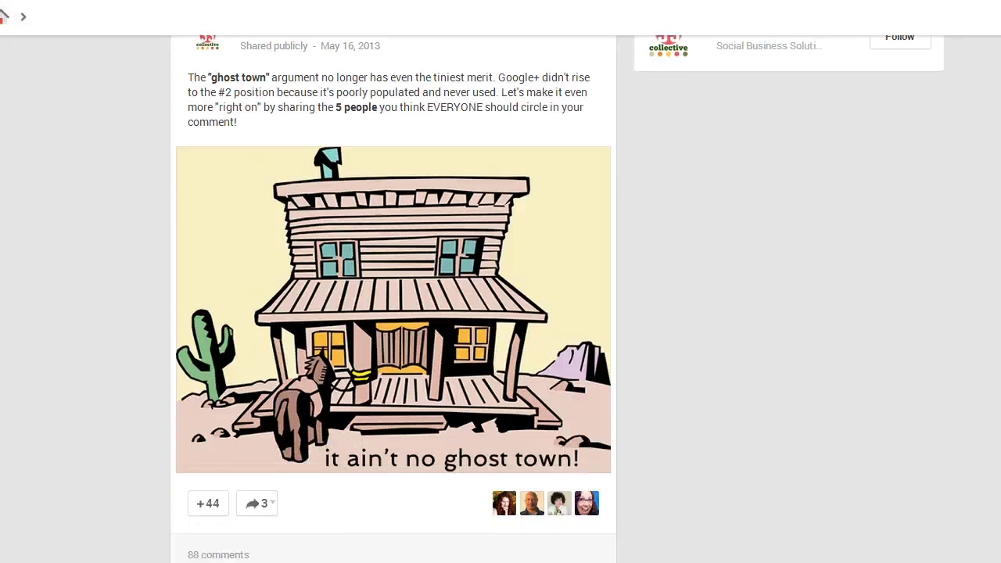
scroll(501, 313, "up", 1)
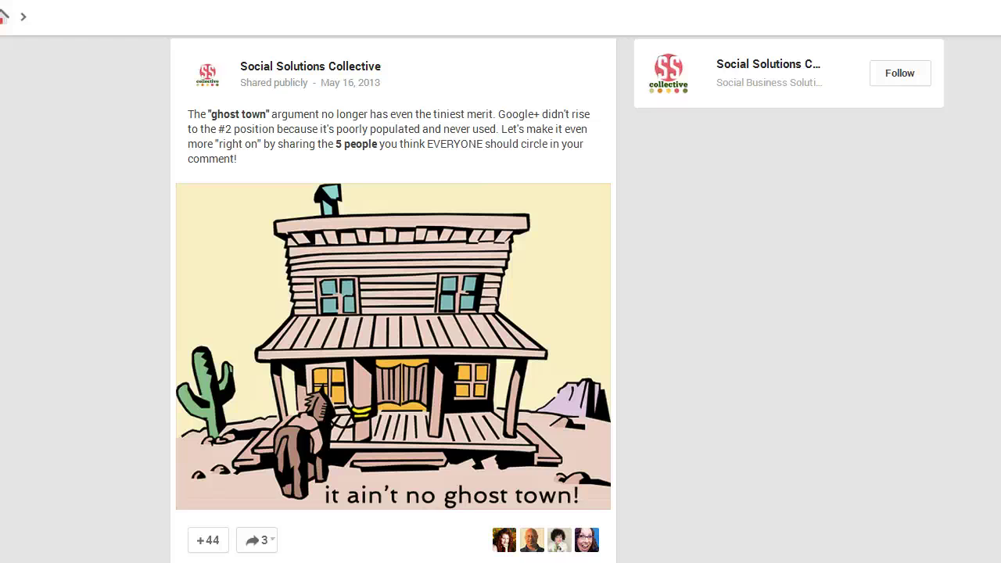
scroll(500, 313, "down", 5)
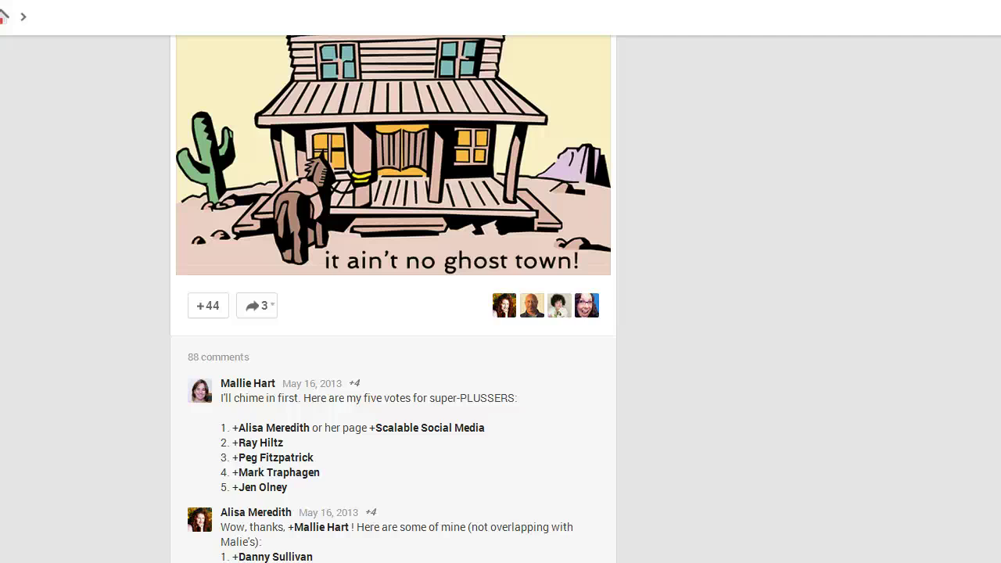
scroll(394, 313, "down", 5)
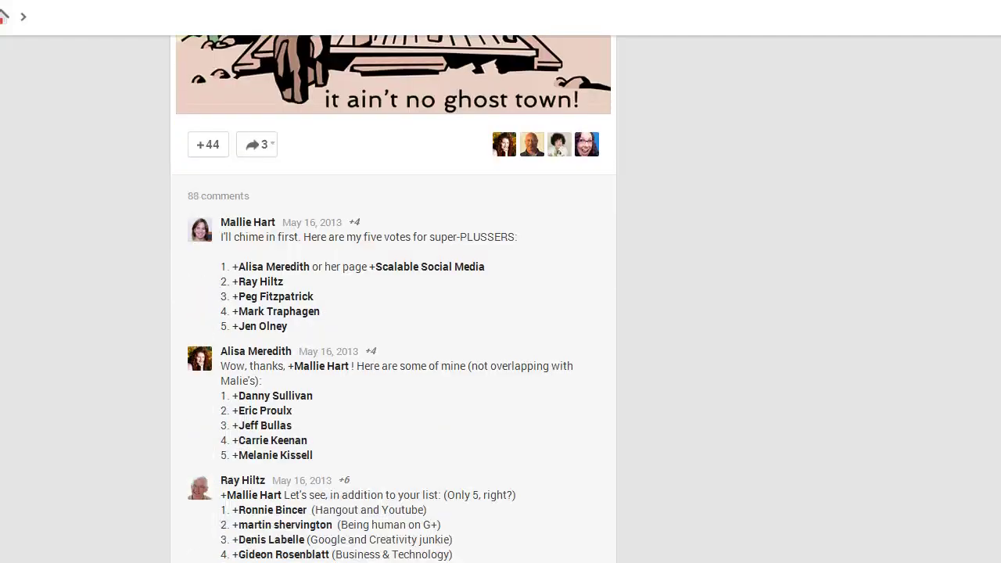
scroll(393, 313, "down", 5)
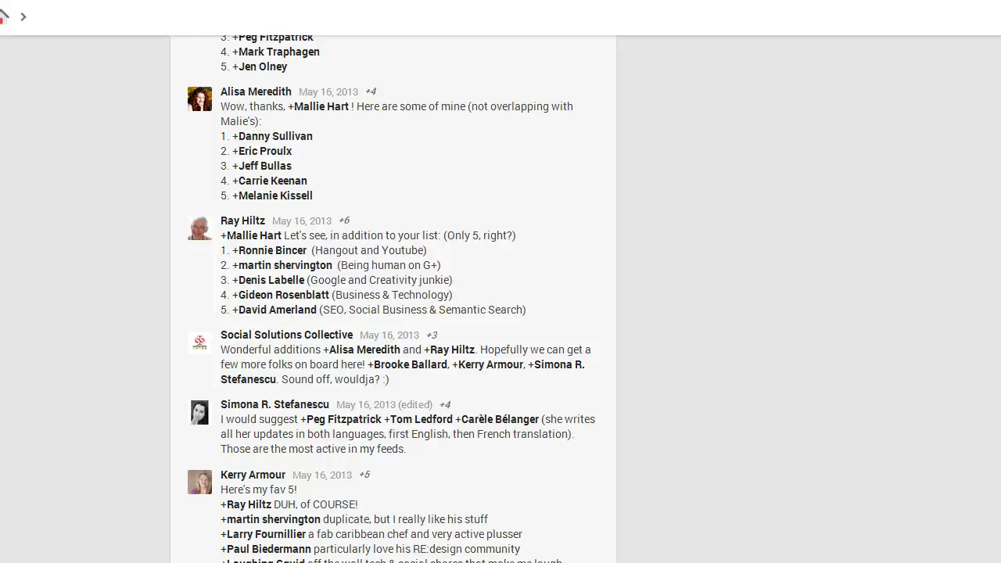
scroll(393, 313, "down", 15)
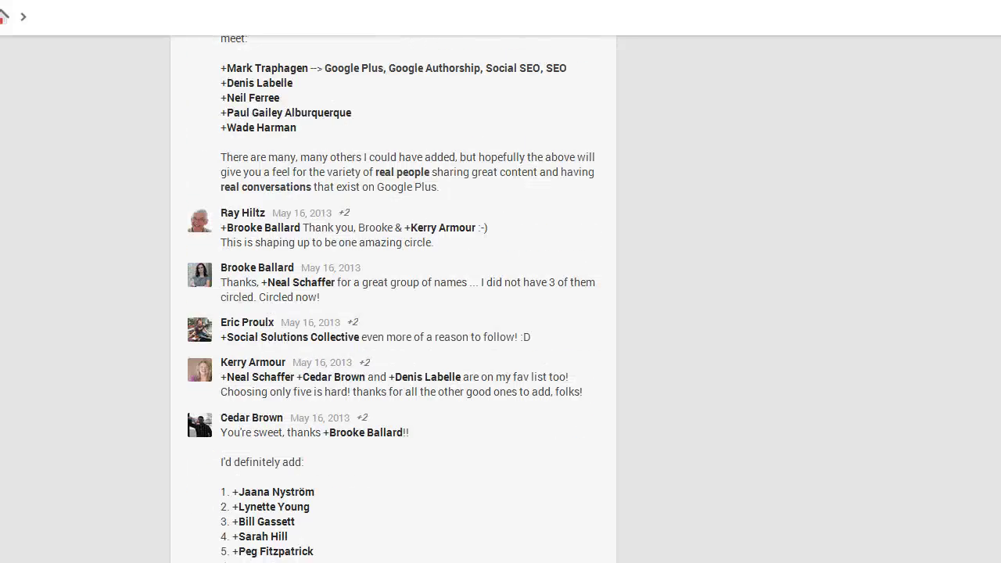
scroll(393, 312, "down", 10)
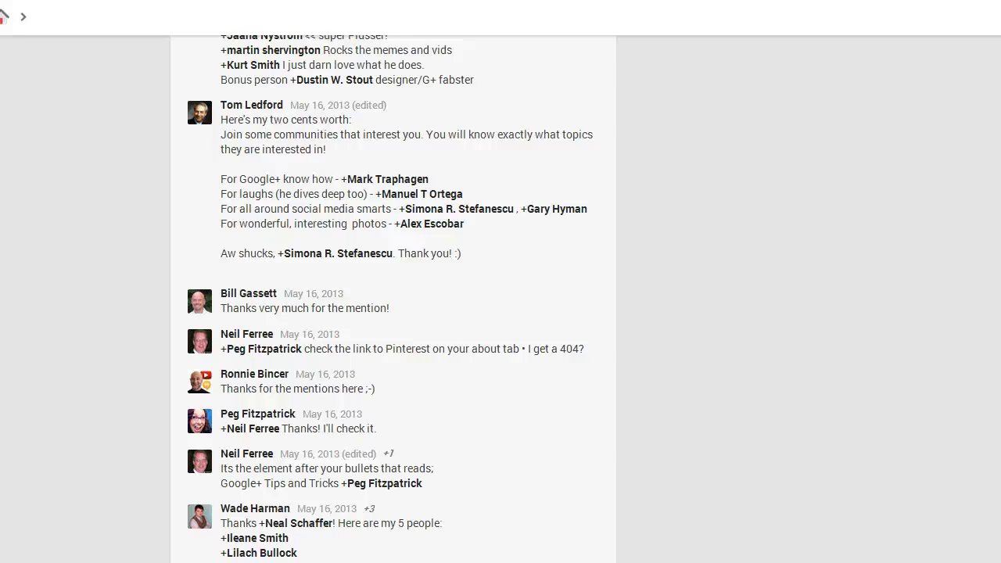
scroll(393, 313, "down", 10)
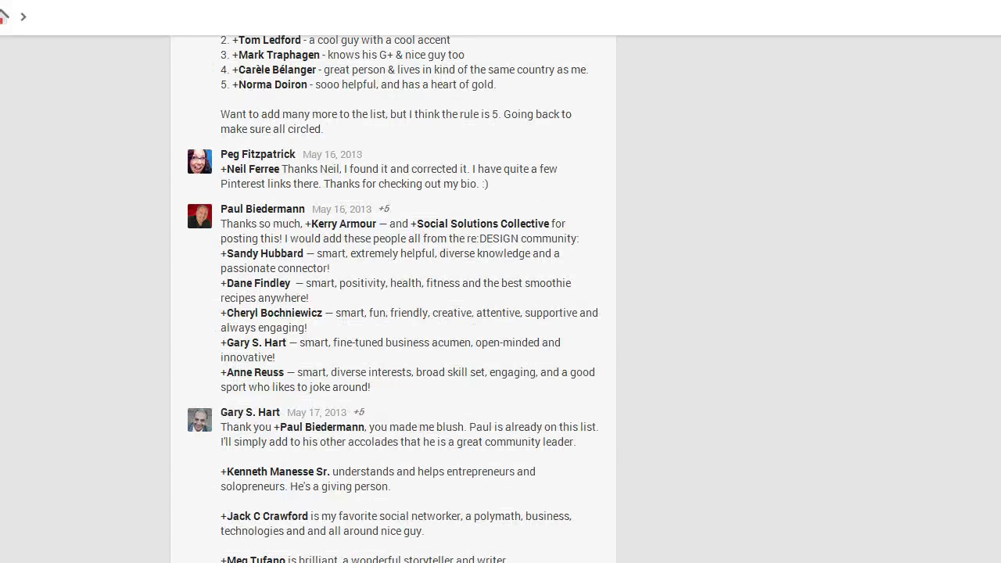
scroll(393, 313, "down", 10)
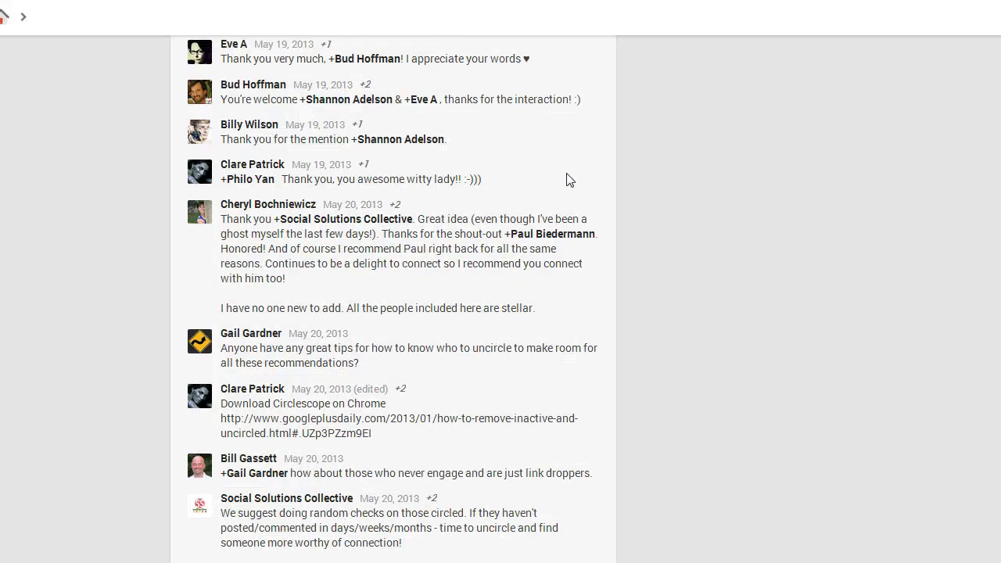